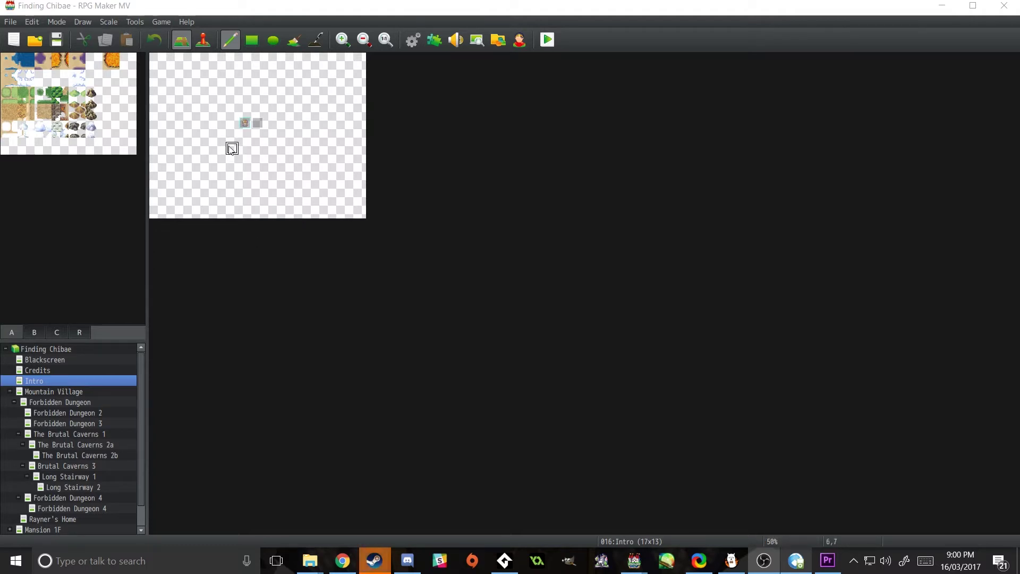
Open the Finding Chibae Deployment settings from the File menu, with Windows as the target
left_click(10, 21)
left_click(46, 89)
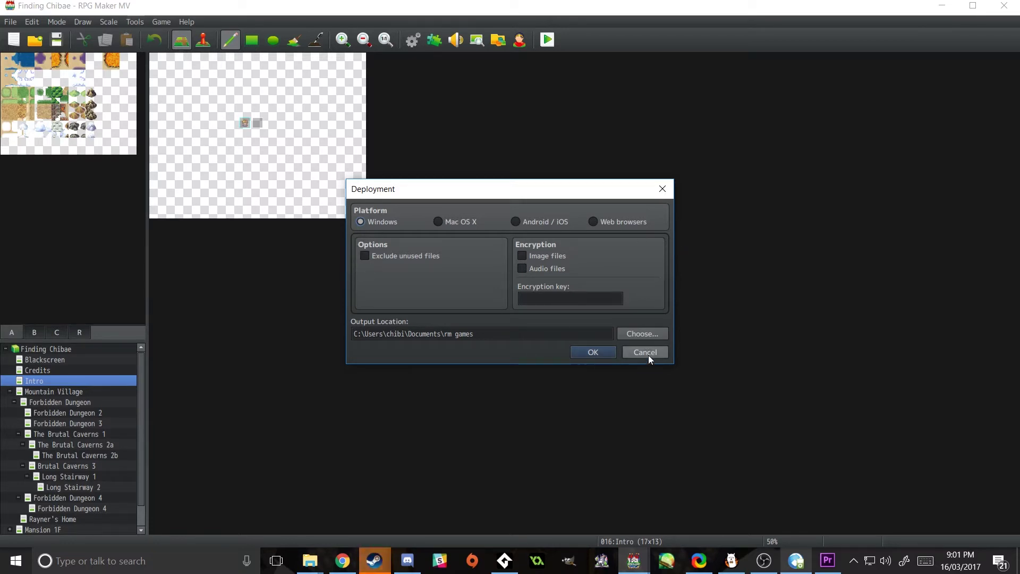
Create a new output folder named fc2 inside rm games
left_click(650, 333)
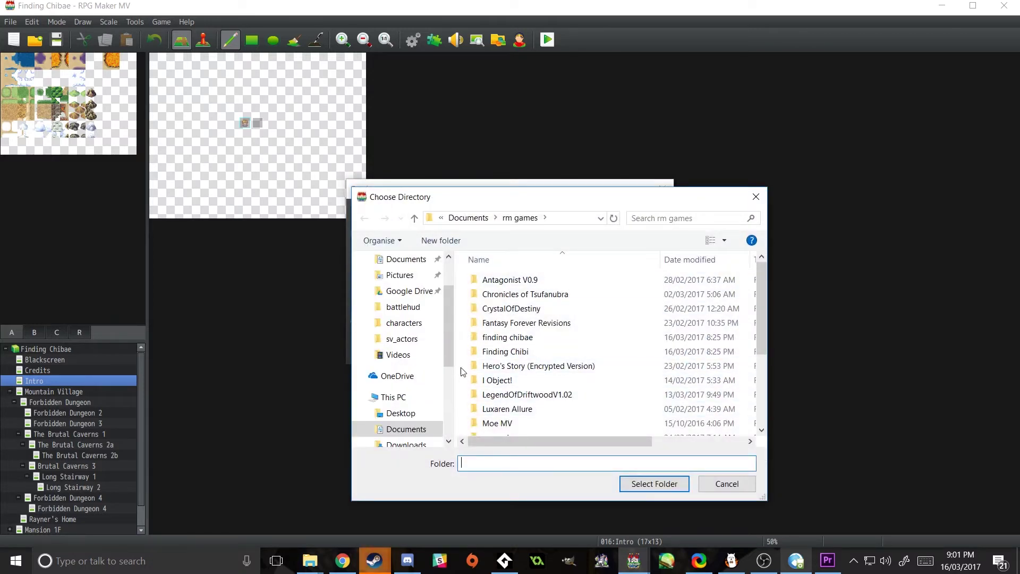
right_click(461, 371)
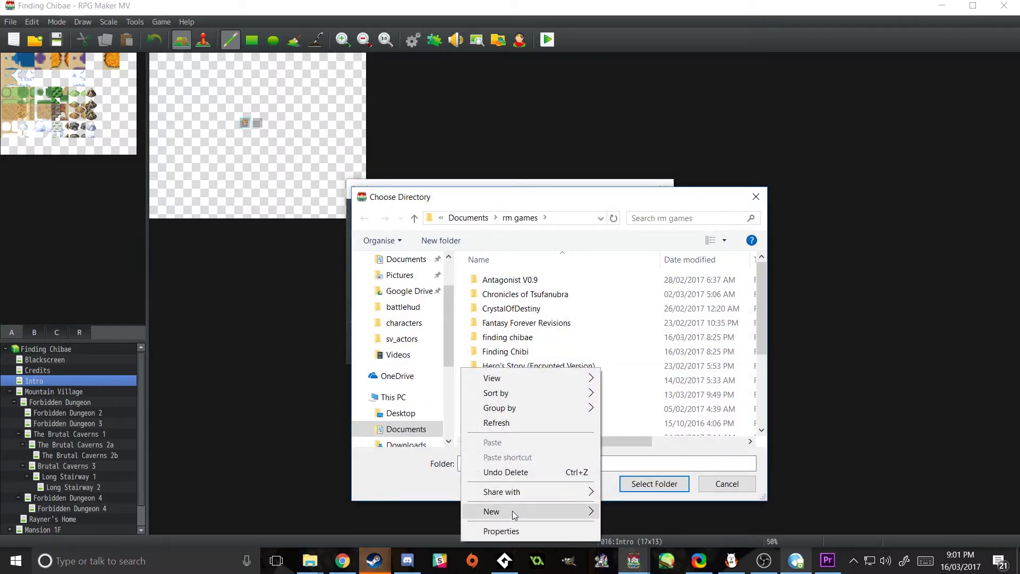
mouse_move(491, 511)
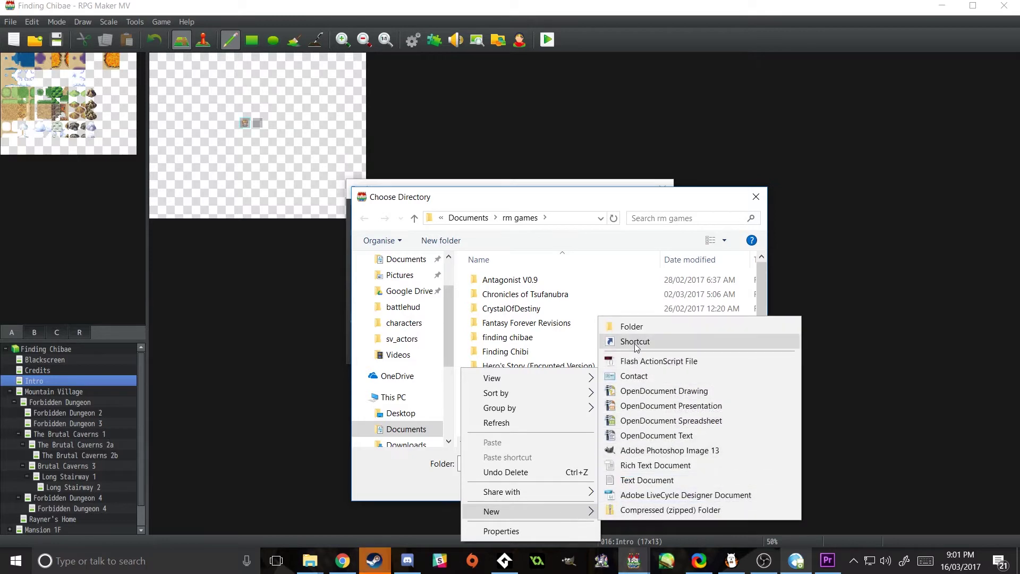
left_click(631, 327)
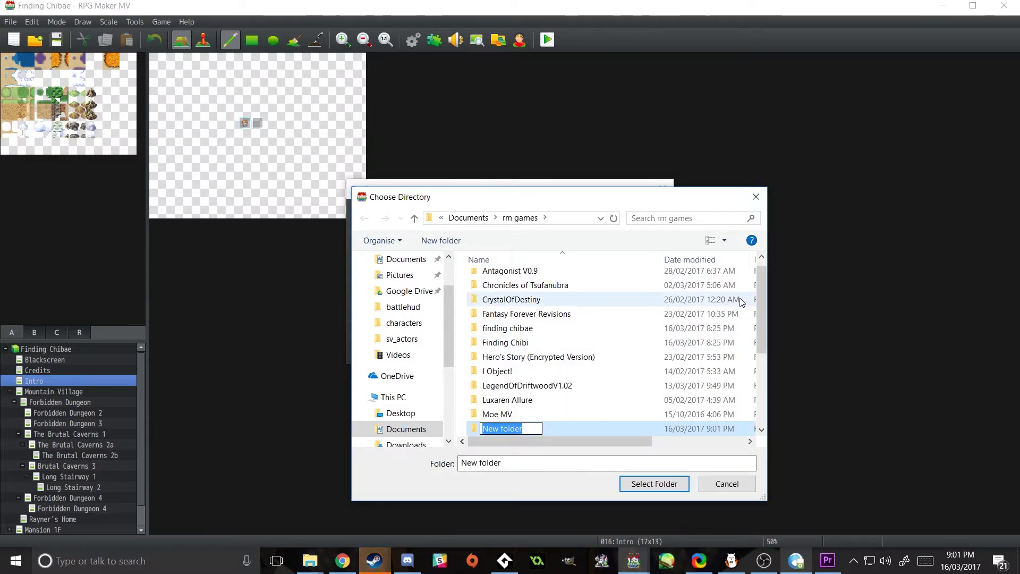
type("fc2")
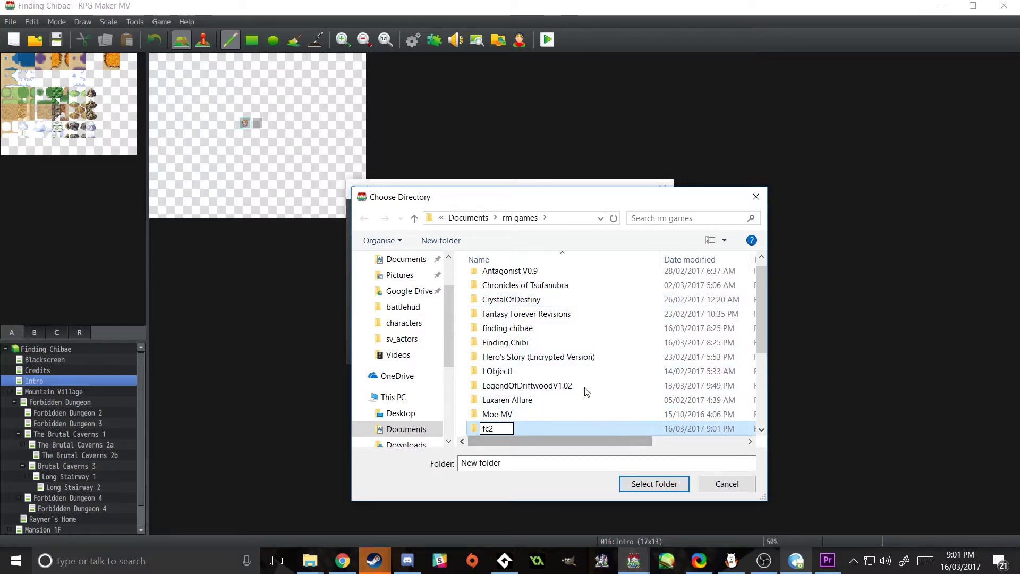
key("Return")
Select fc2 as the output folder, build the Windows package, and dismiss the success message
double_click(534, 329)
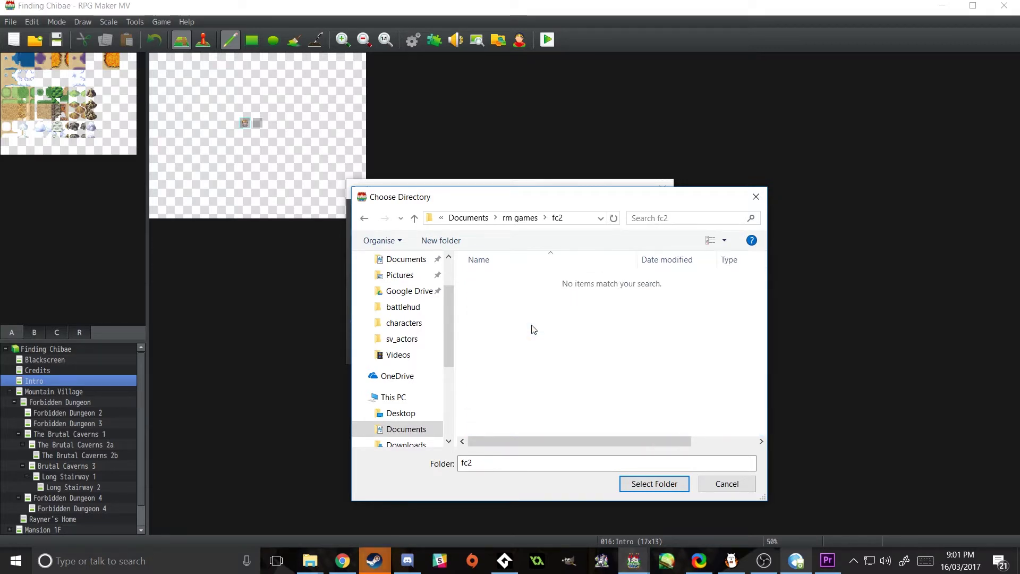
left_click(654, 483)
left_click(588, 353)
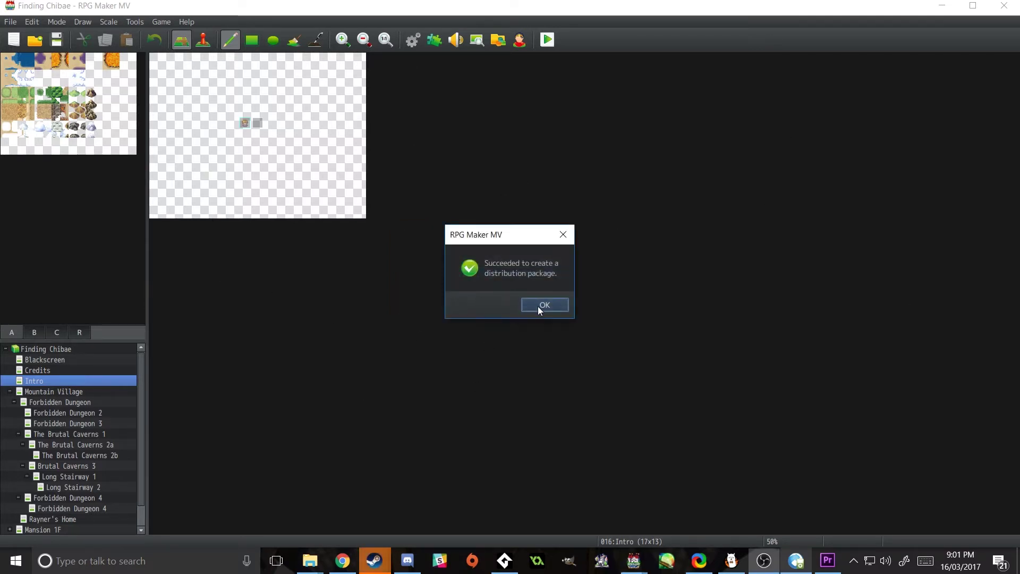
left_click(545, 305)
In File Explorer, browse to rm games > fc2 > finding chibae and launch Game.exe
left_click(310, 561)
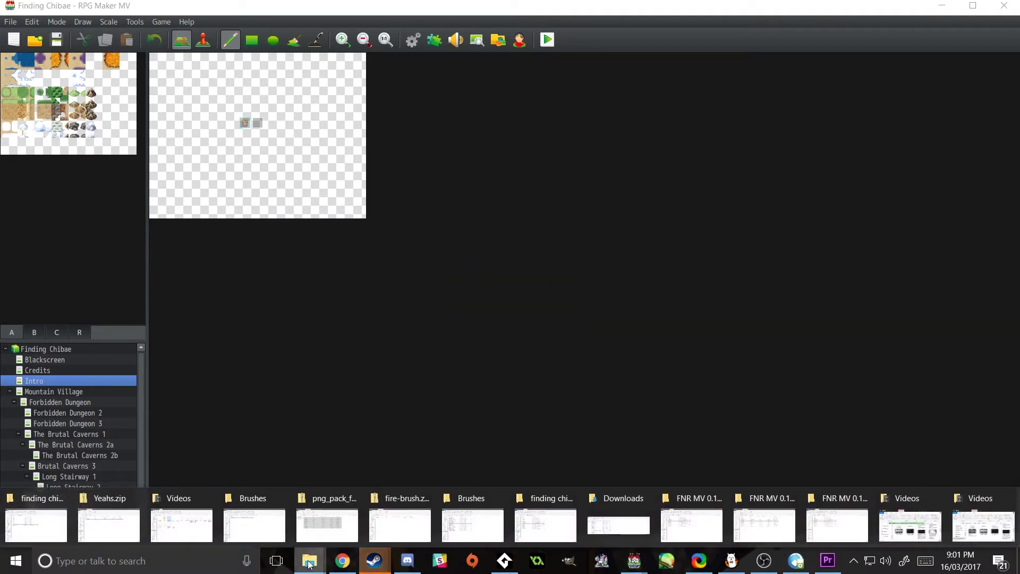
left_click(606, 510)
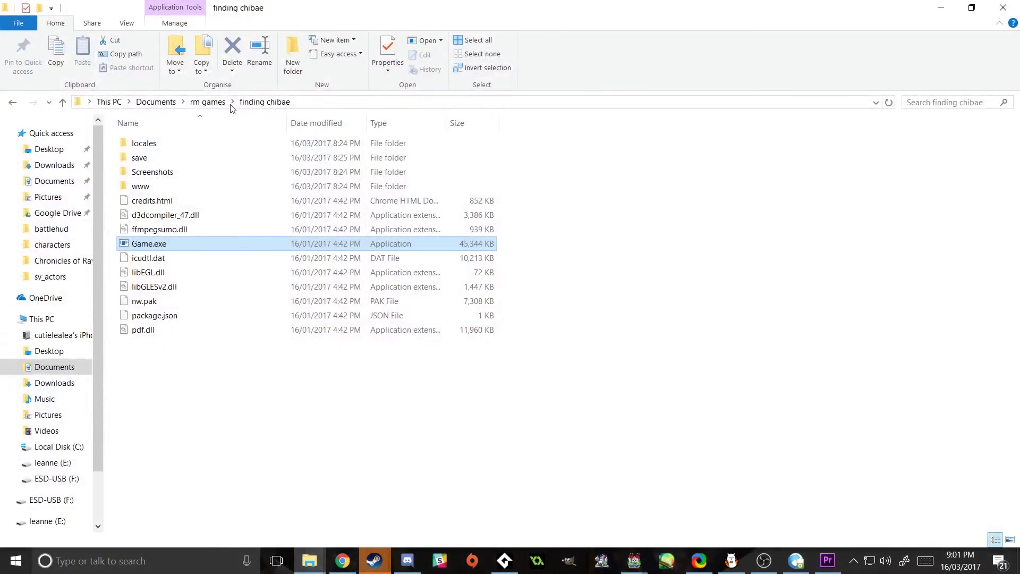
left_click(207, 101)
double_click(160, 200)
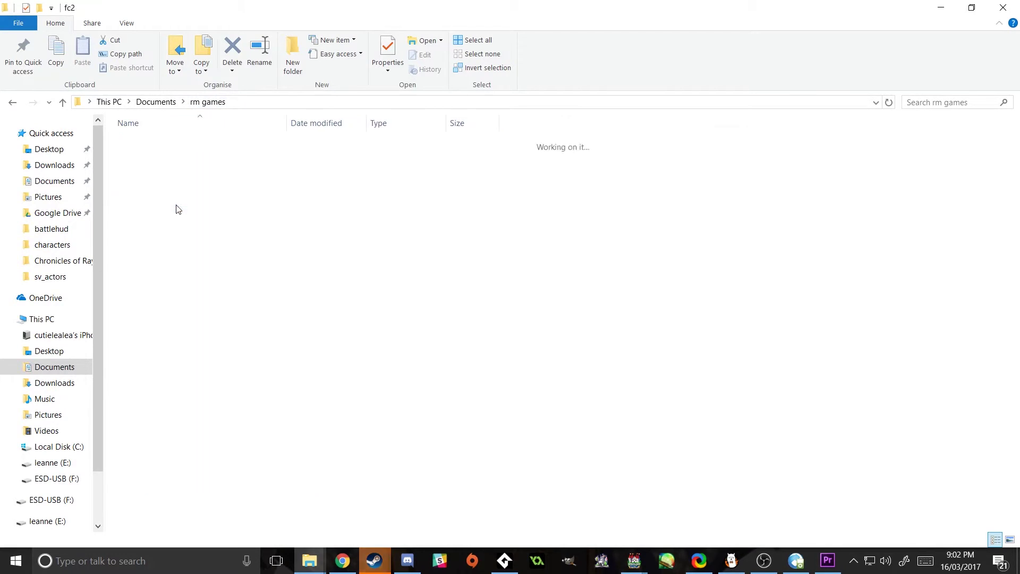
double_click(157, 143)
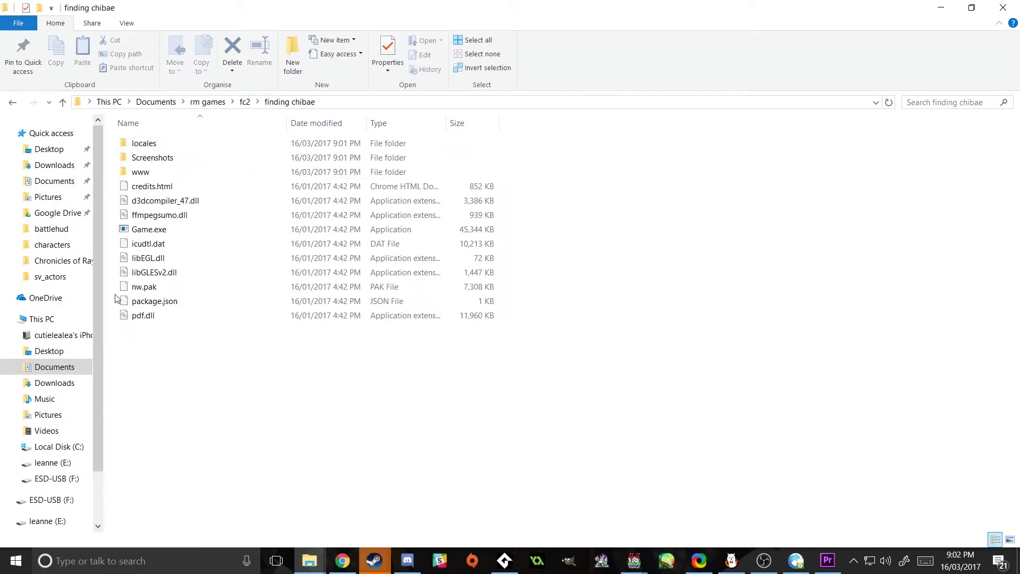
double_click(151, 230)
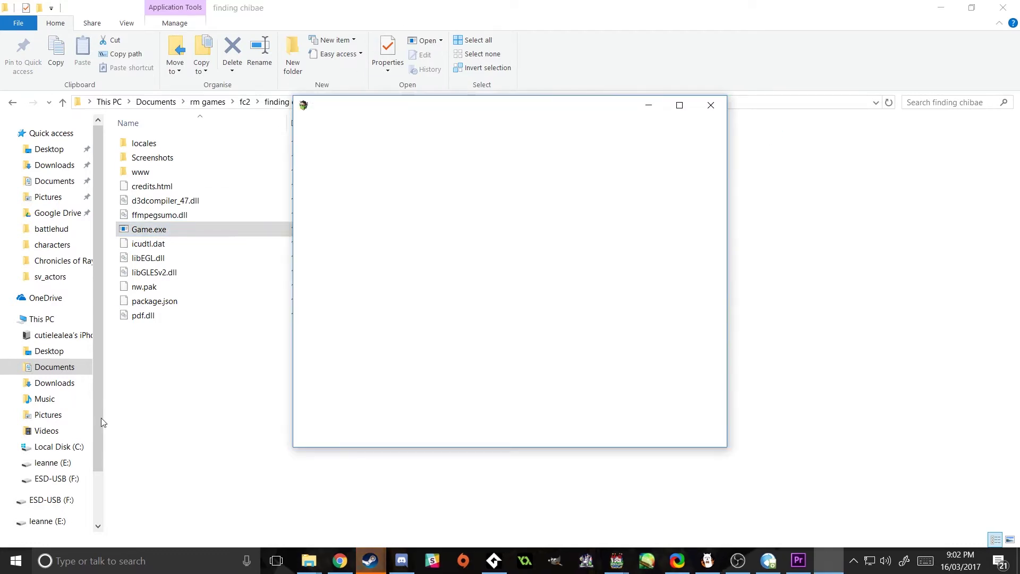
left_click(680, 104)
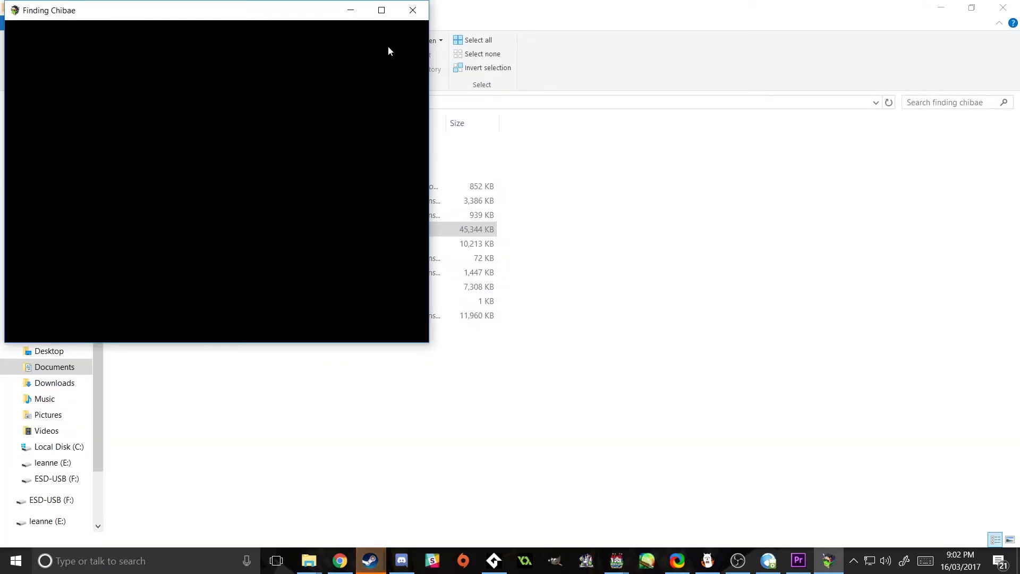
Maximize the Finding Chibae window and reach its title menu after the splash
left_click(381, 9)
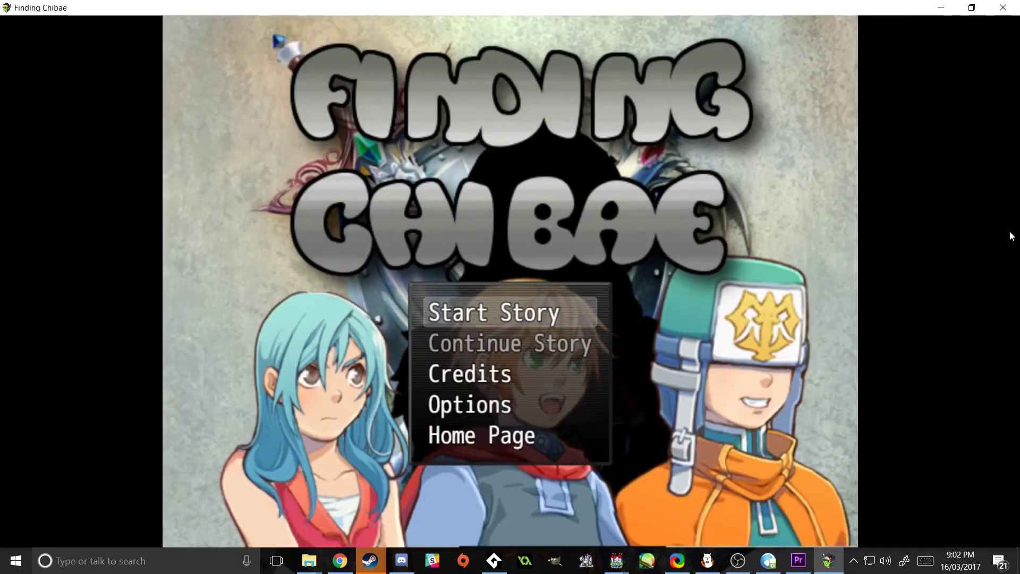
key("Down")
key("Down")
Open Options from the Finding Chibae title menu
key("Down")
key("Down")
key("Up")
key("Up")
key("Up")
key("Up")
key("Down")
key("Down")
key("Down")
key("Down")
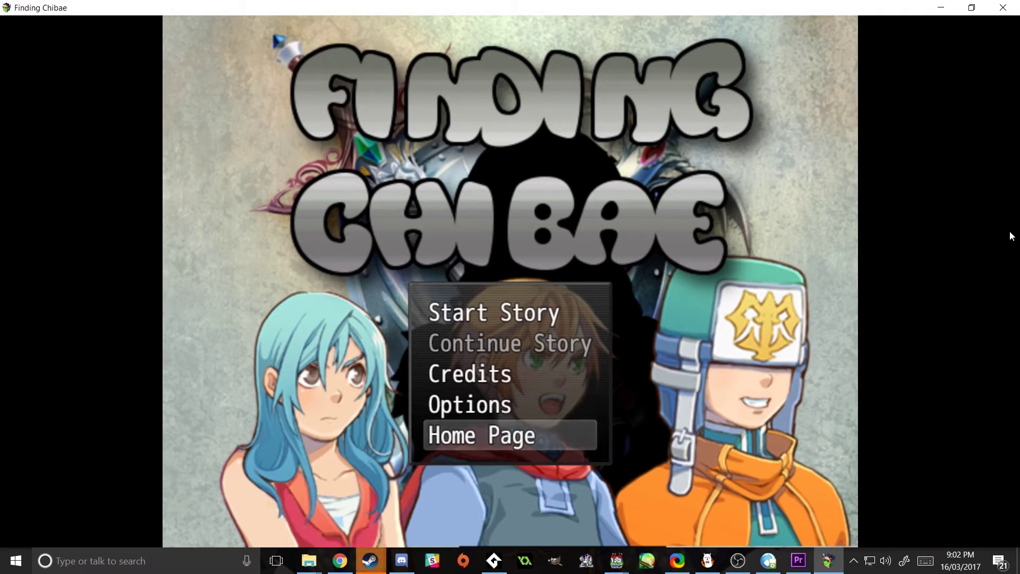
key("Up")
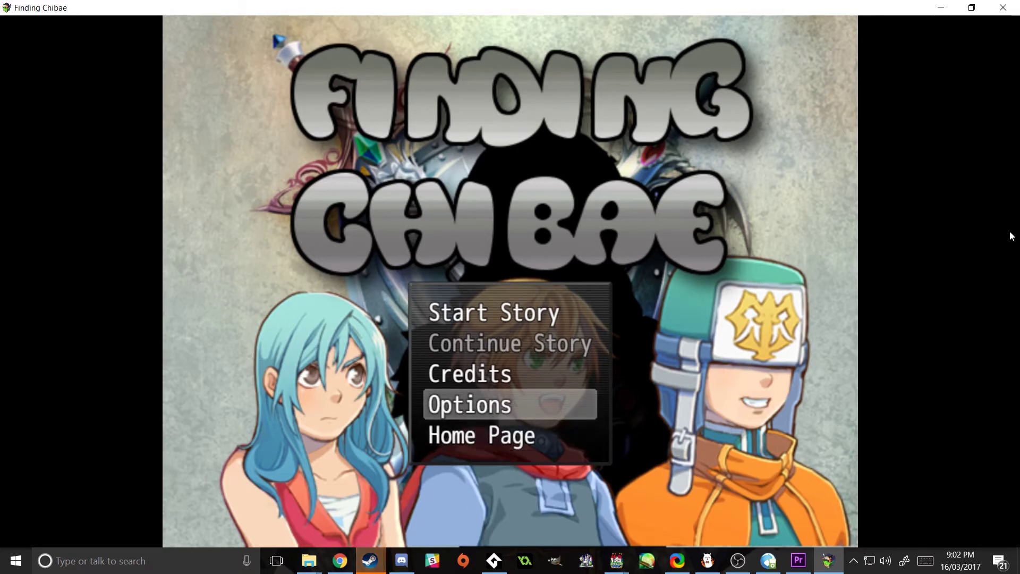
key("Return")
Lower the background music volume to 40% and back out to the title menu
key("Down")
key("Down")
key("Down")
key("Up")
key("Left")
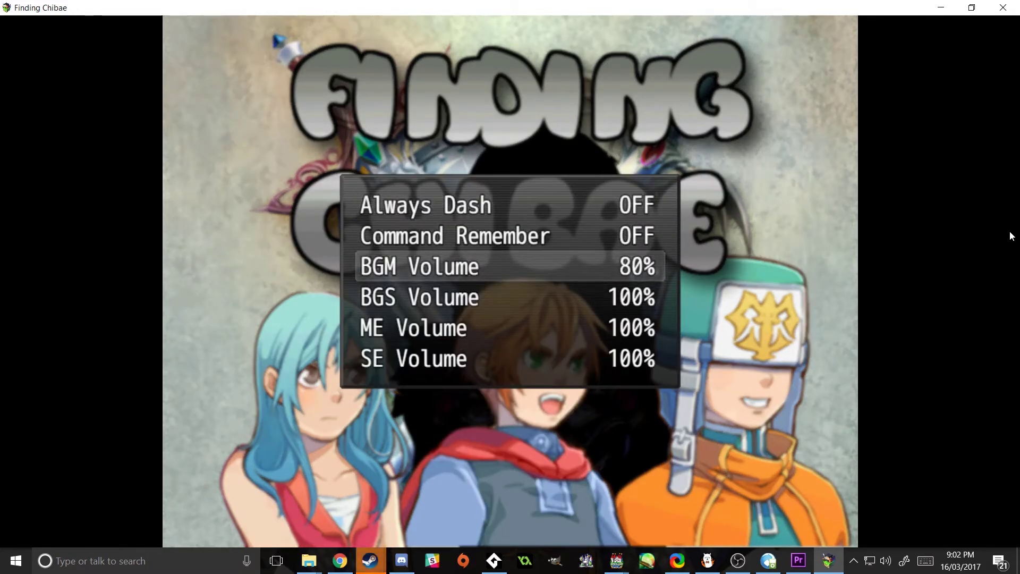
key("Left")
key("Left")
key("Left")
key("Right")
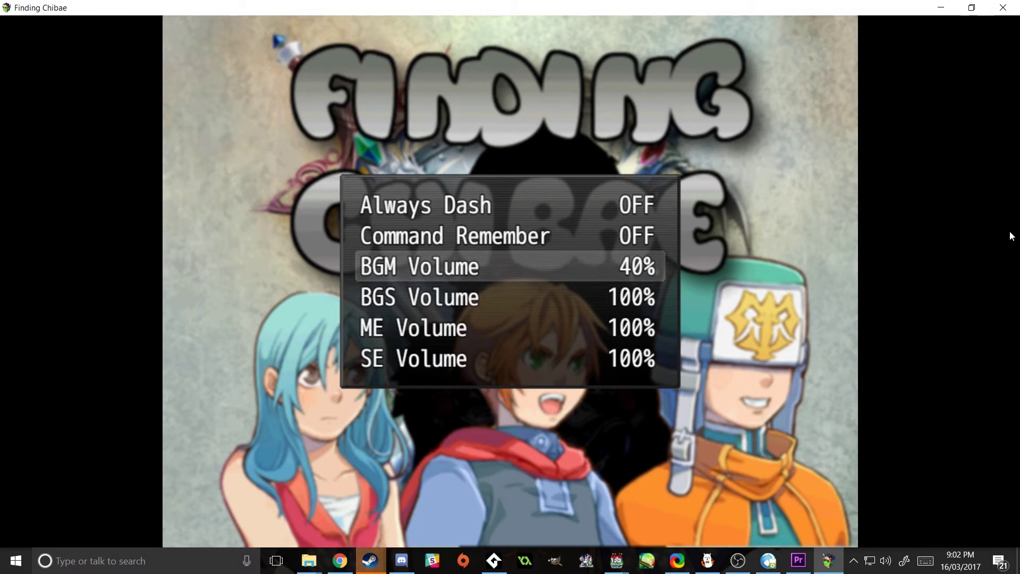
key("Escape")
Reopen Options and lower the BGS, ME and SE volumes to 40%
key("Return")
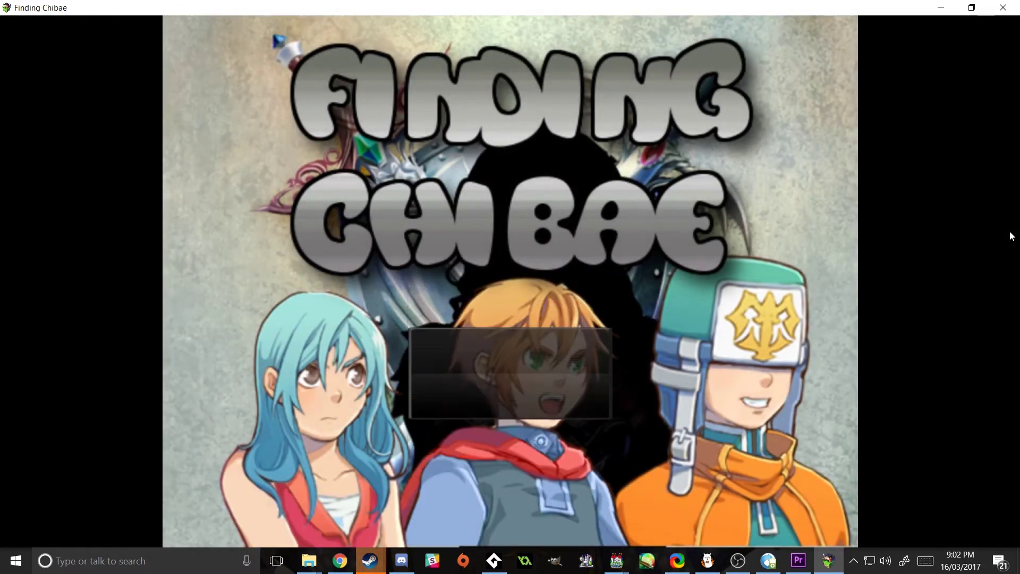
key("Down")
key("Down")
key("Down")
key("Left")
key("Left")
key("Left")
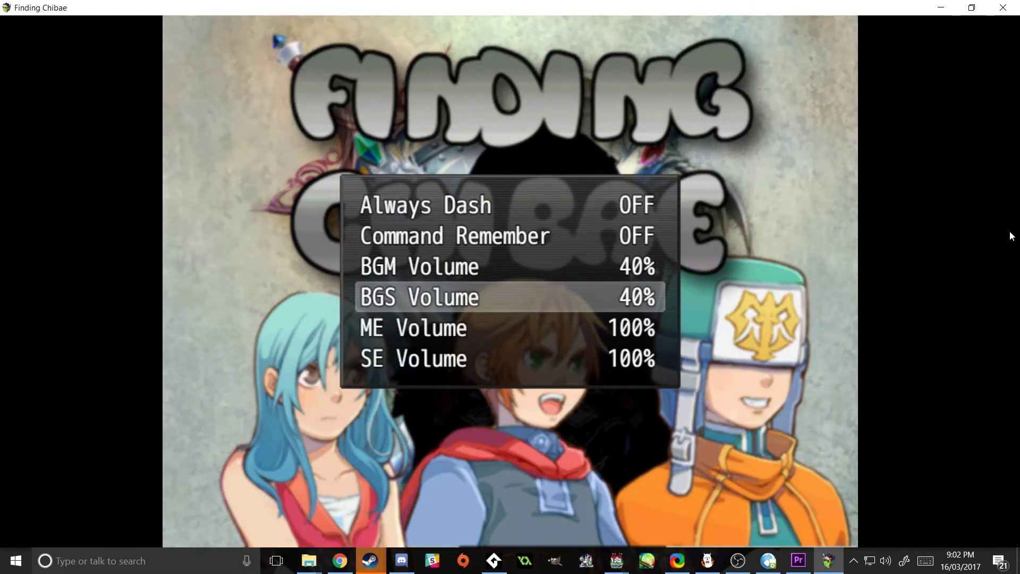
key("Down")
key("Left")
key("Left")
key("Left")
key("Down")
key("Left")
key("Left")
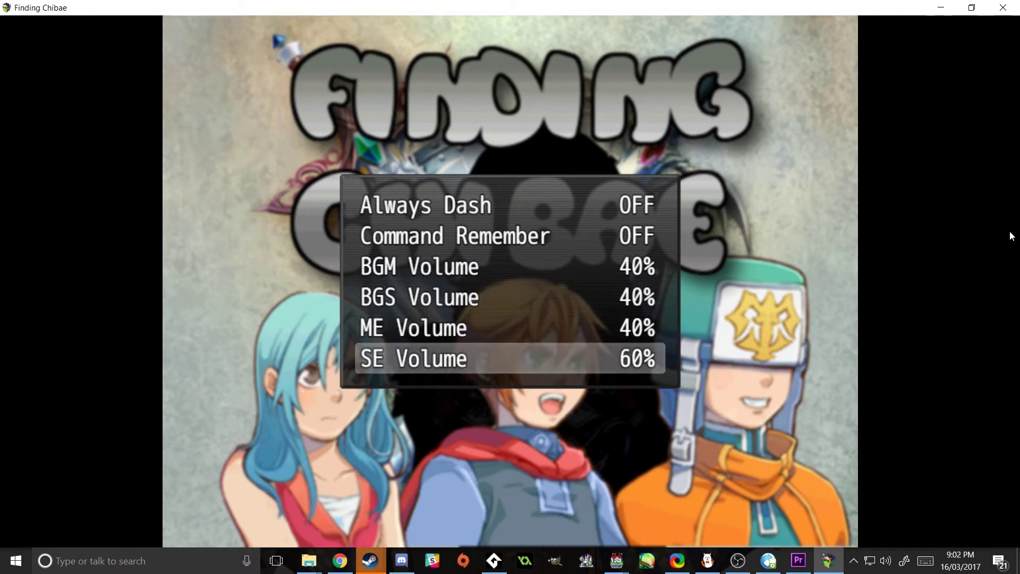
key("Left")
Turn background music down to 0%, close Options, and start a new story
key("Up")
key("Up")
key("Up")
key("Left")
key("Left")
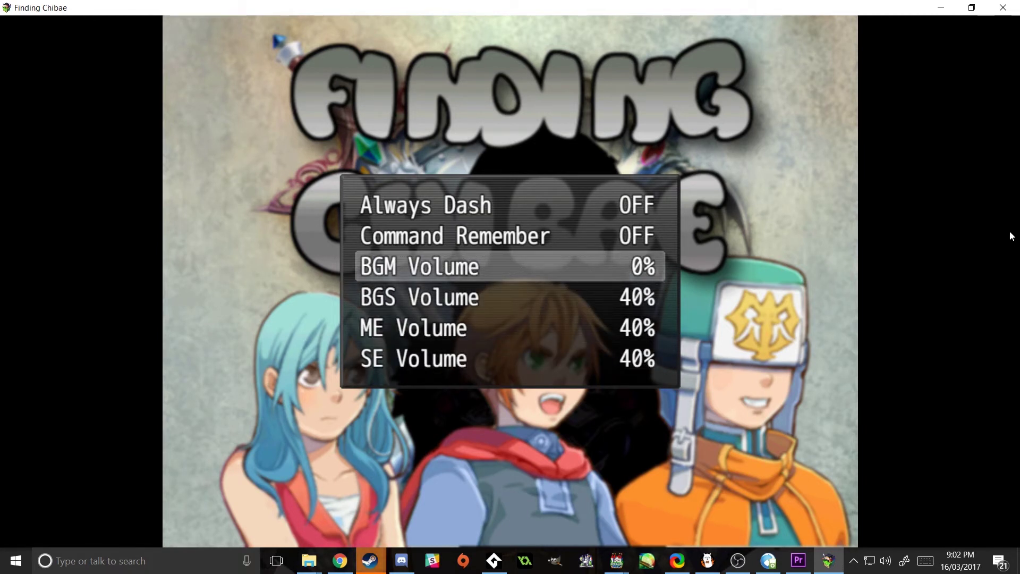
key("Right")
key("Down")
key("Up")
key("Left")
key("Down")
key("Escape")
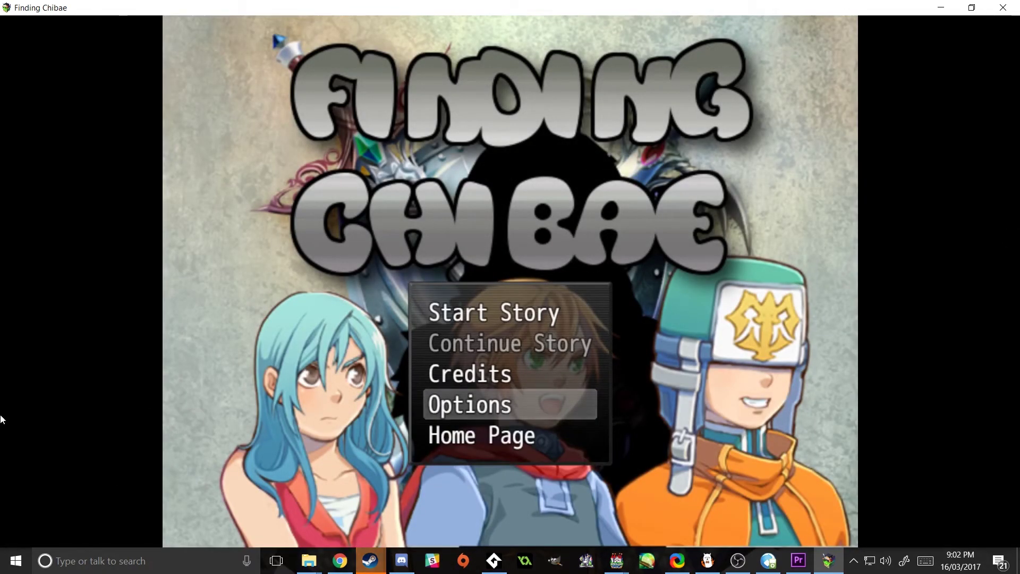
left_click(486, 321)
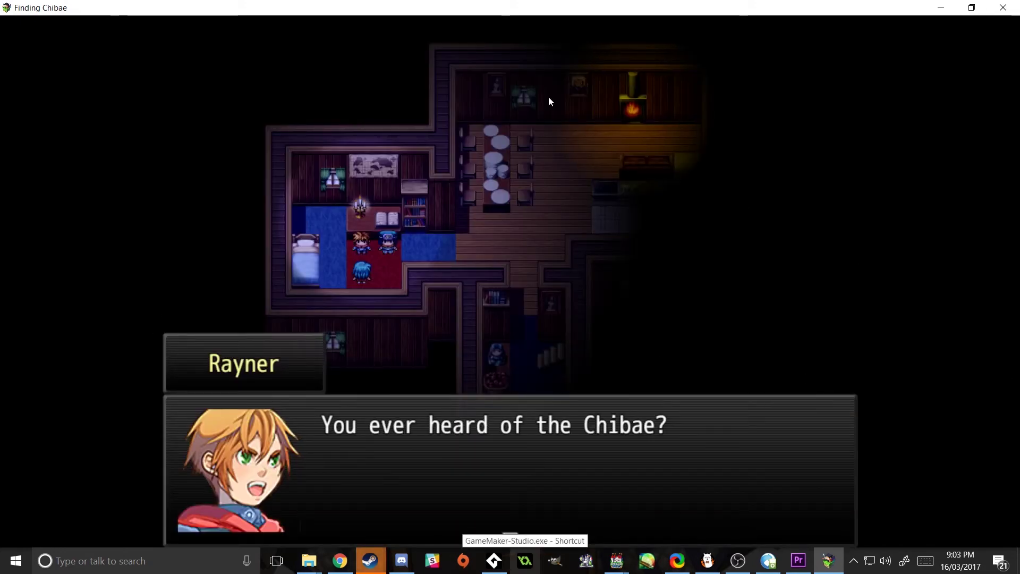
Close the deployed game after the opening line and bring the RPG Maker MV editor forward
left_click(1003, 8)
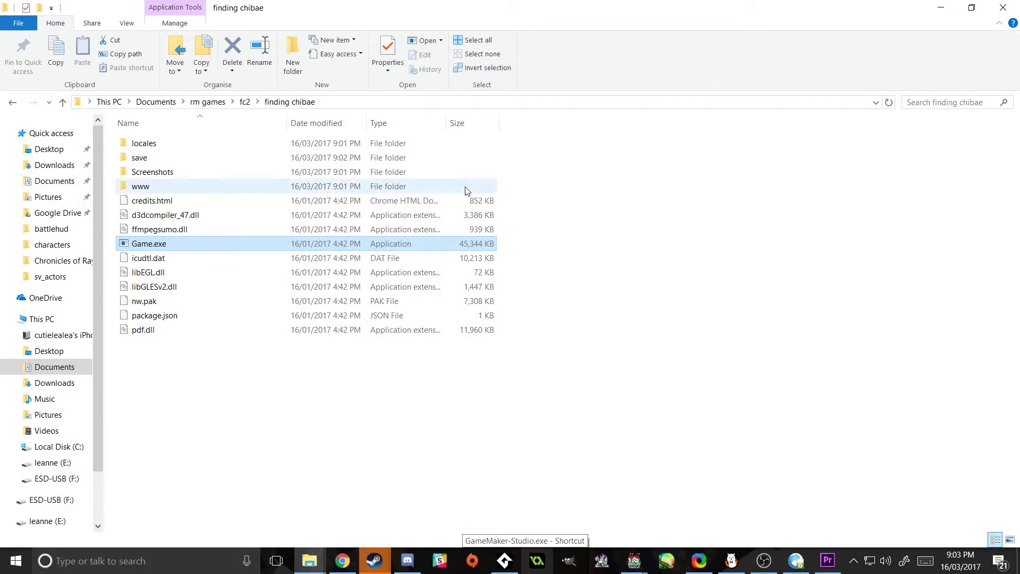
mouse_move(617, 560)
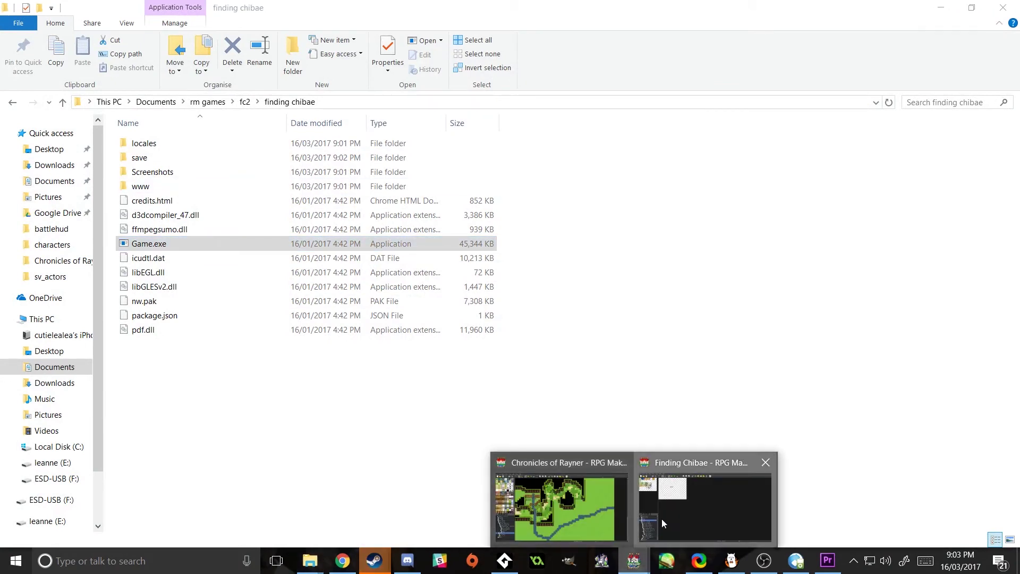
left_click(701, 506)
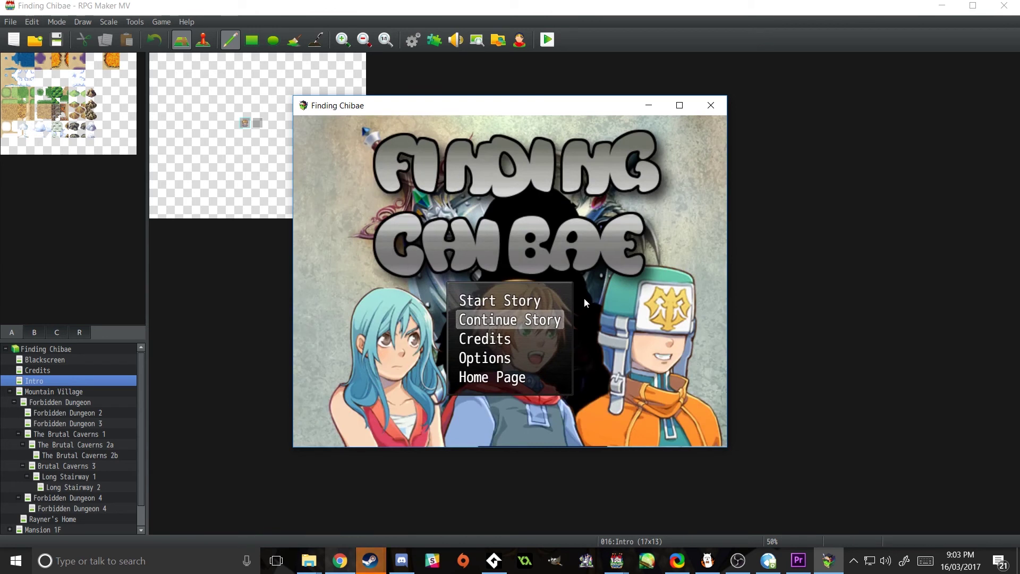
Open Options from the playtest title menu, where all volumes show 100%
key("Up")
key("Up")
key("Down")
key("Down")
key("Down")
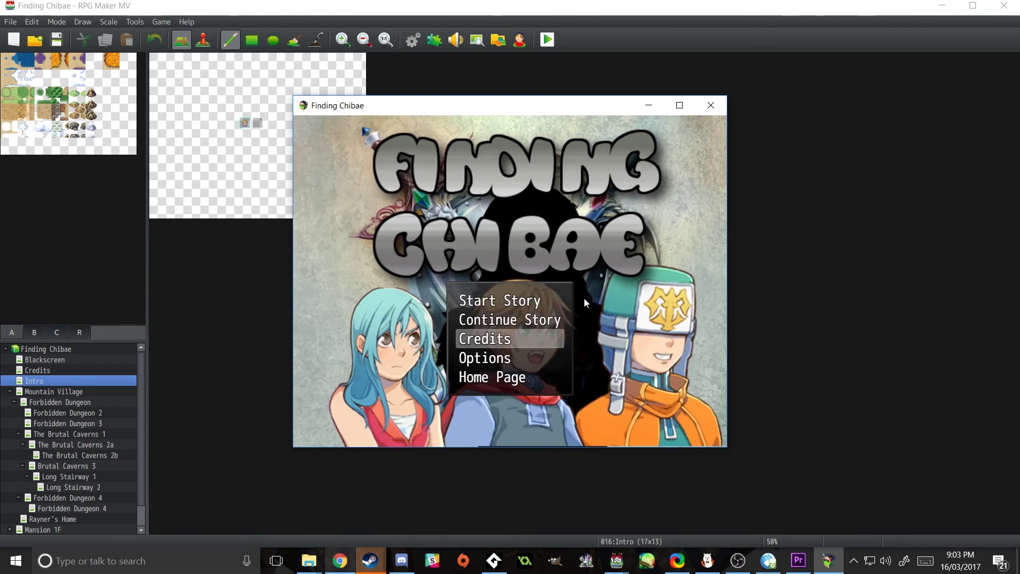
key("Up")
key("Up")
key("Up")
key("Down")
key("Down")
key("Down")
key("Return")
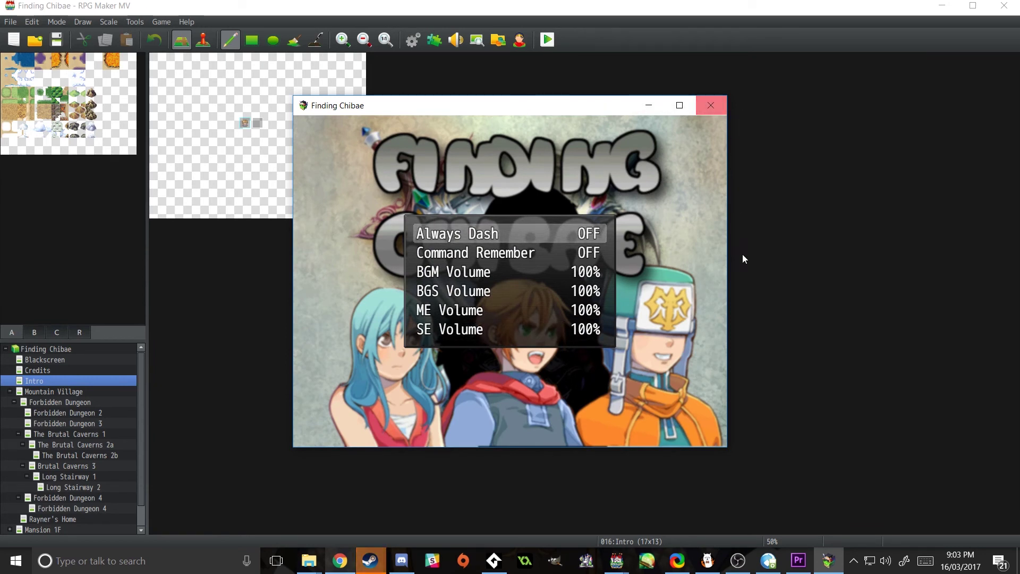
Check the playtest's level in Volume Mixer via the taskbar speaker, then close the mixer and playtest
right_click(884, 560)
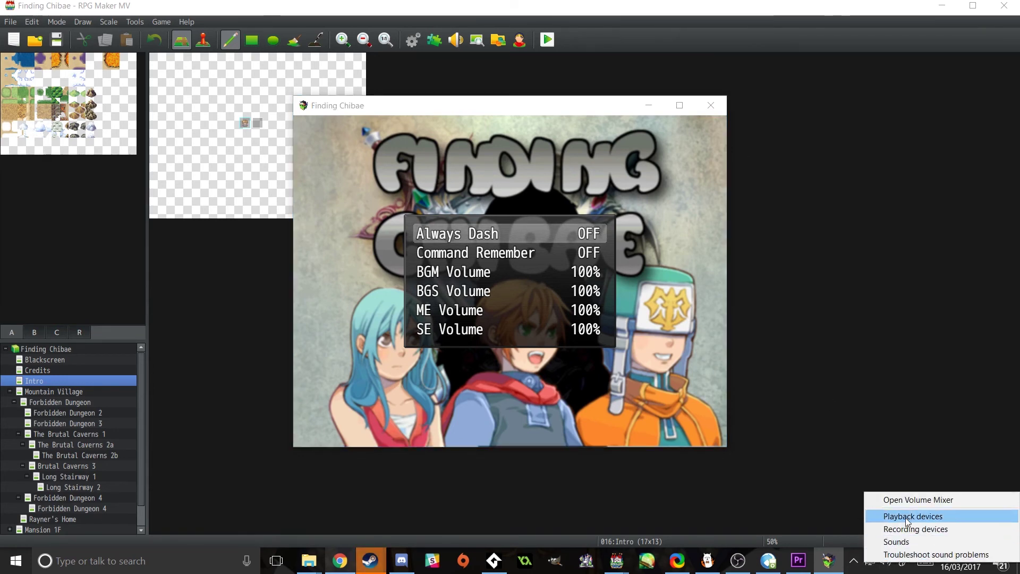
left_click(910, 499)
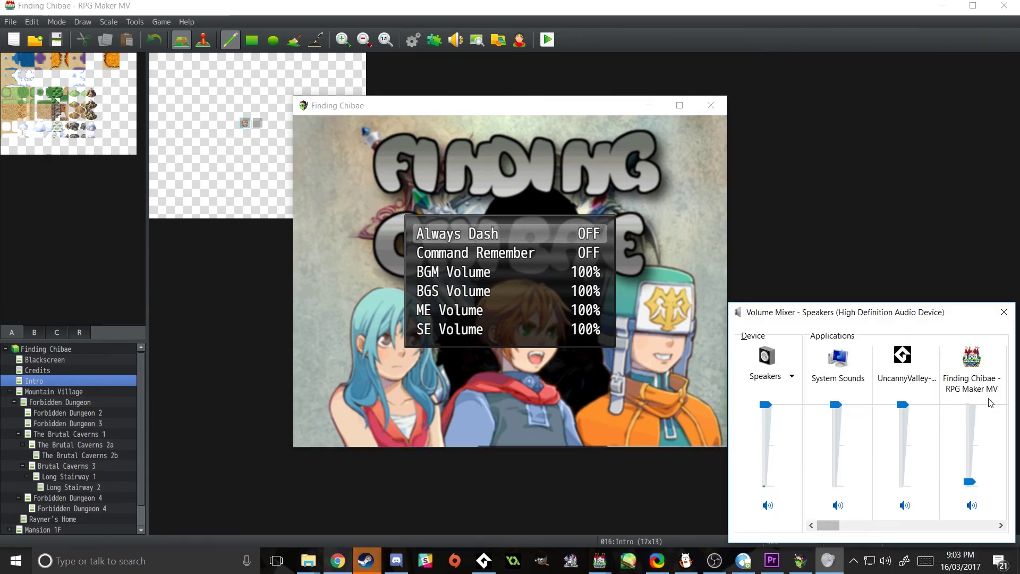
left_click(1004, 312)
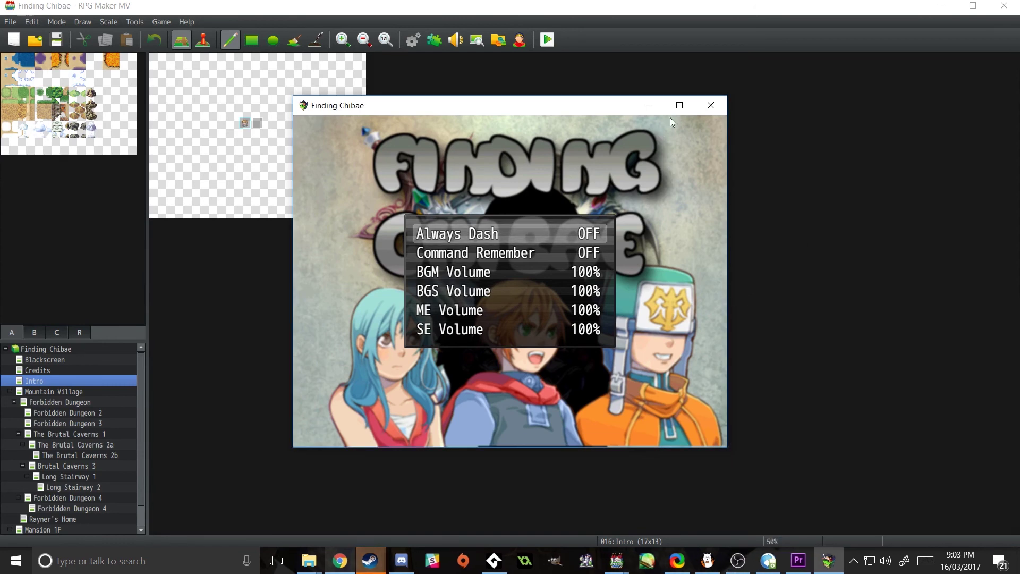
left_click(710, 105)
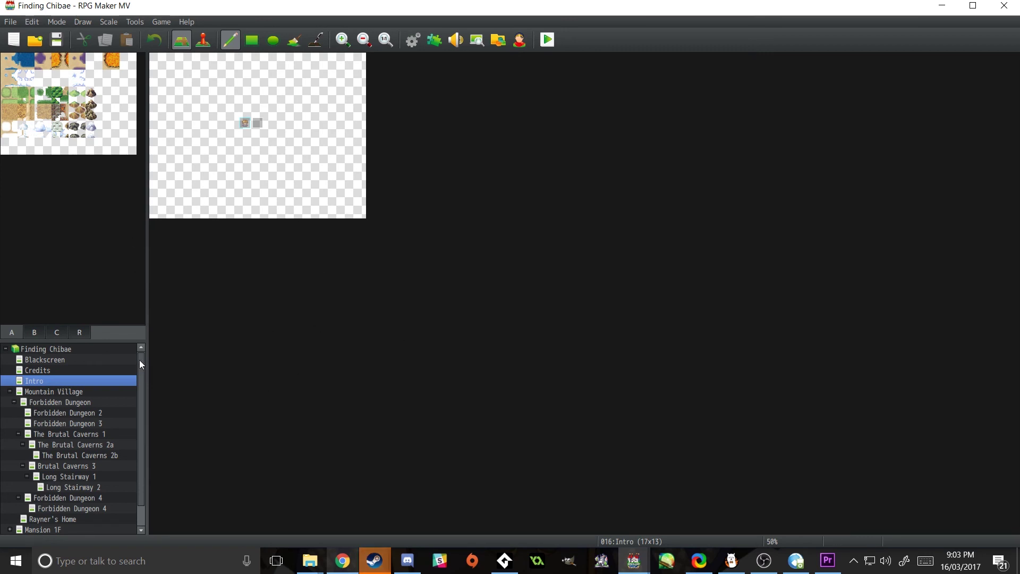
left_click_drag(141, 359, 136, 503)
scroll(152, 400, "up", 2)
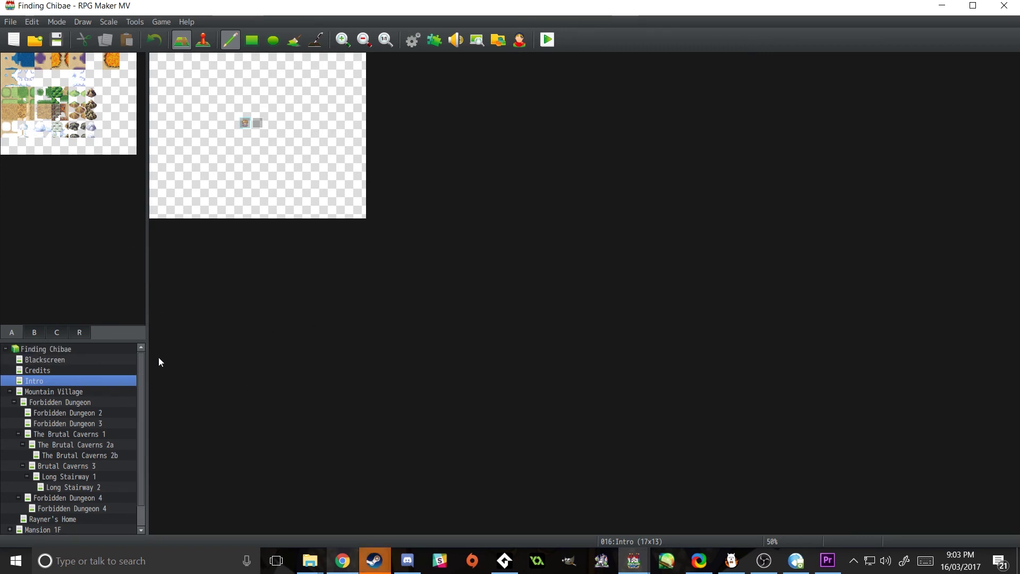